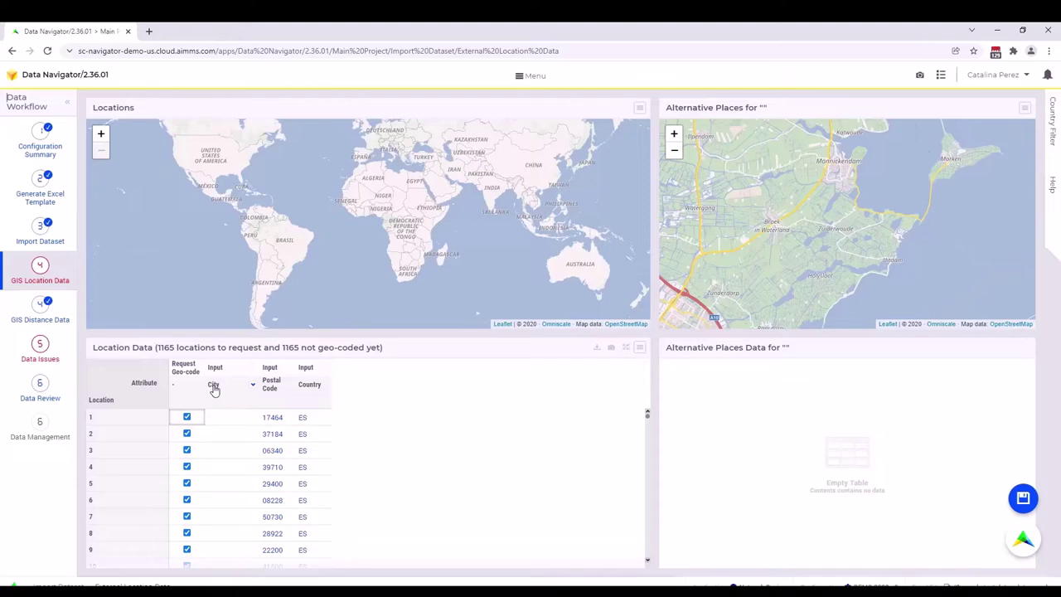
Reset the country filter to all countries, then start geocoding all 1165 locations
drag(648, 415, 635, 481)
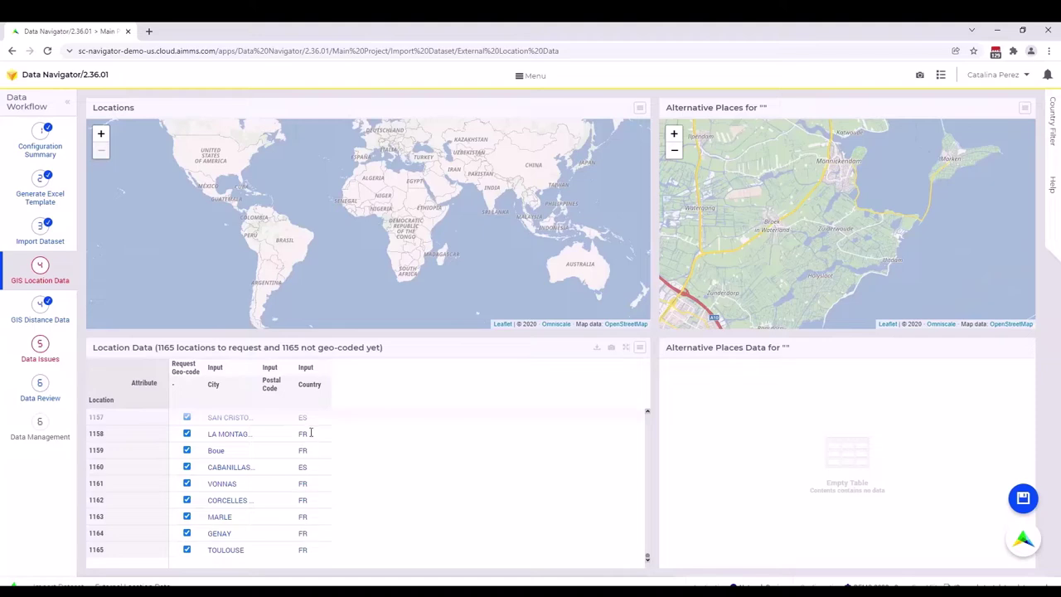
click(1058, 128)
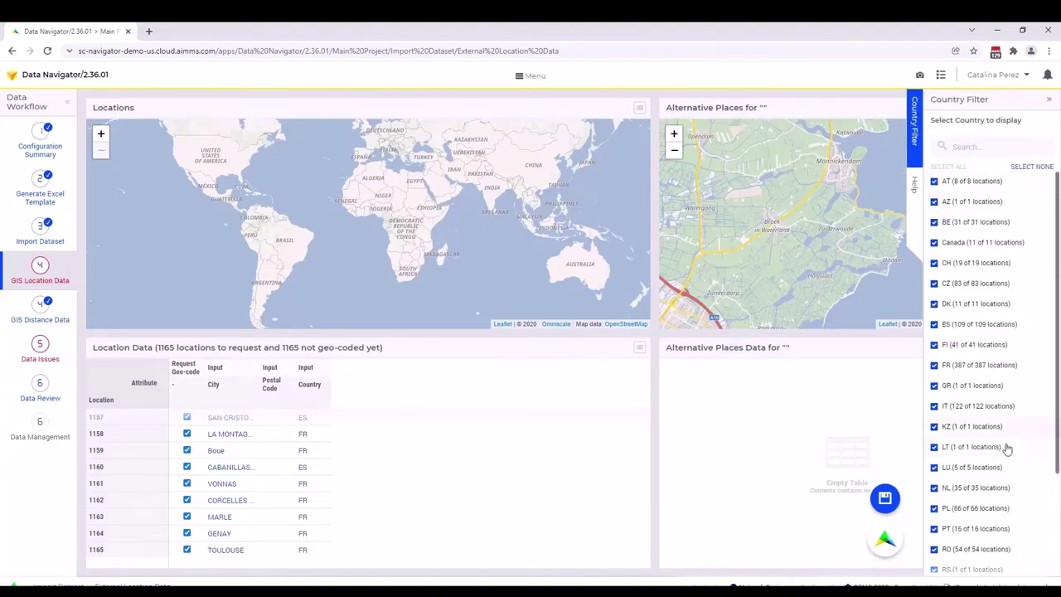
click(1031, 166)
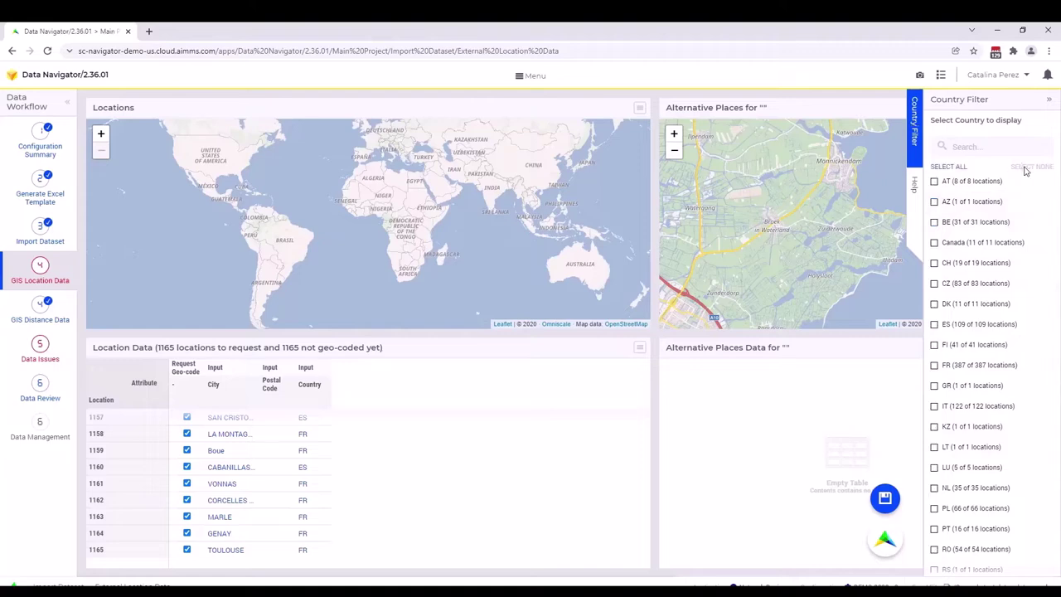
click(935, 182)
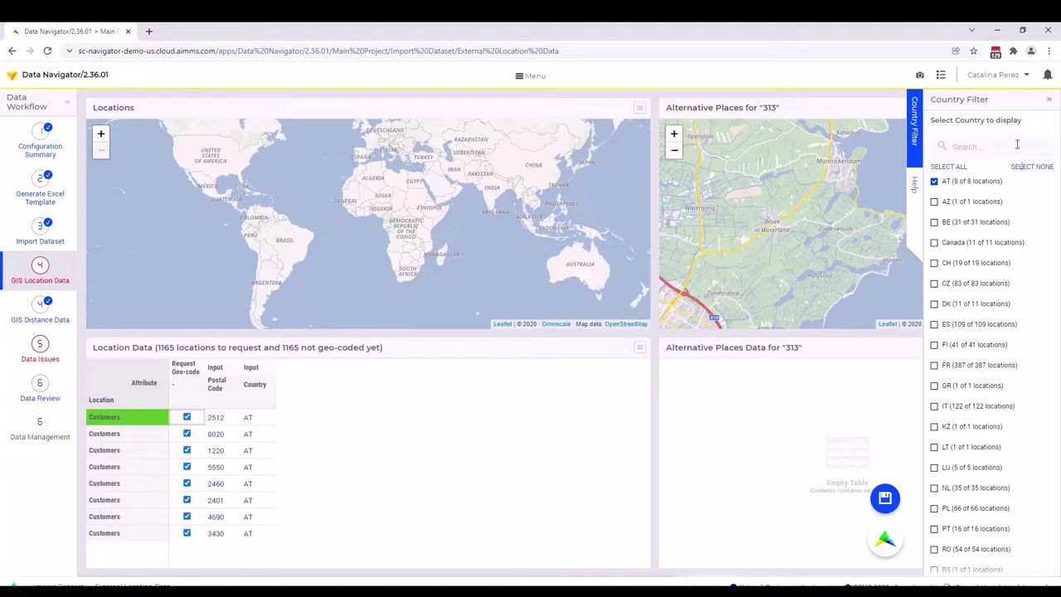
click(956, 167)
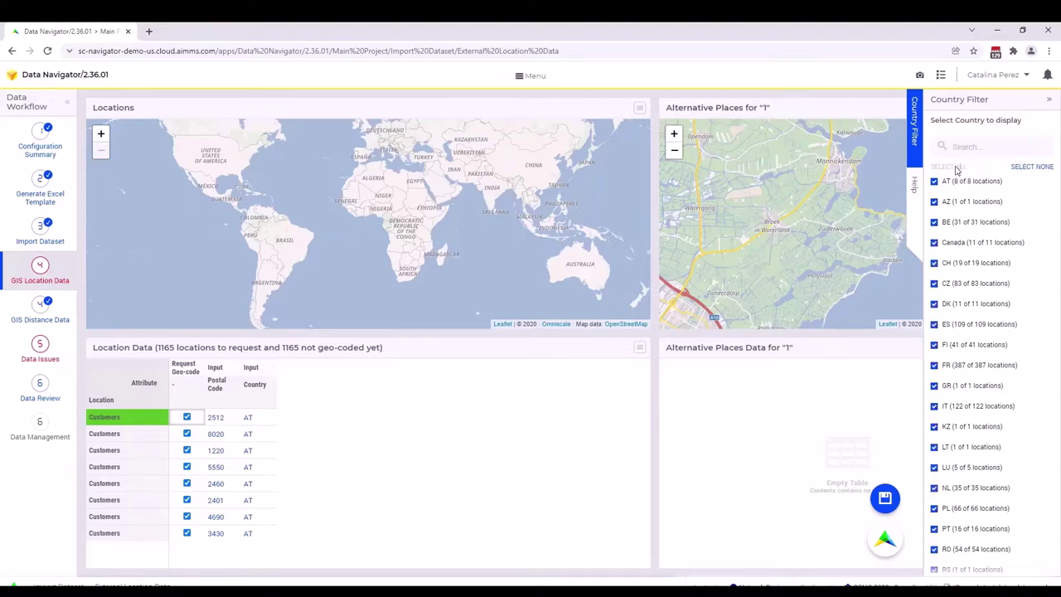
click(1051, 102)
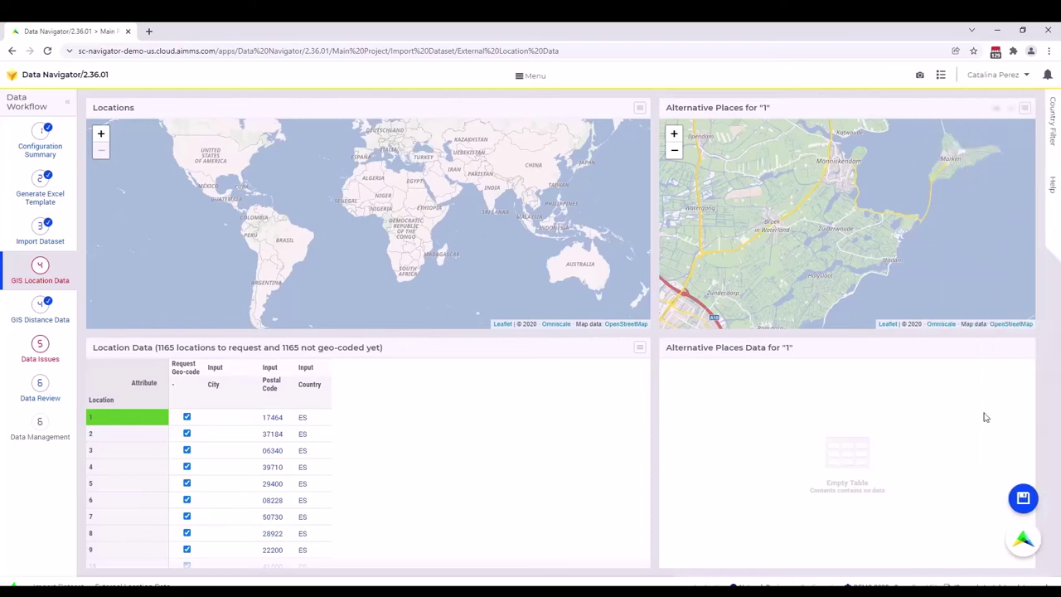
click(1026, 546)
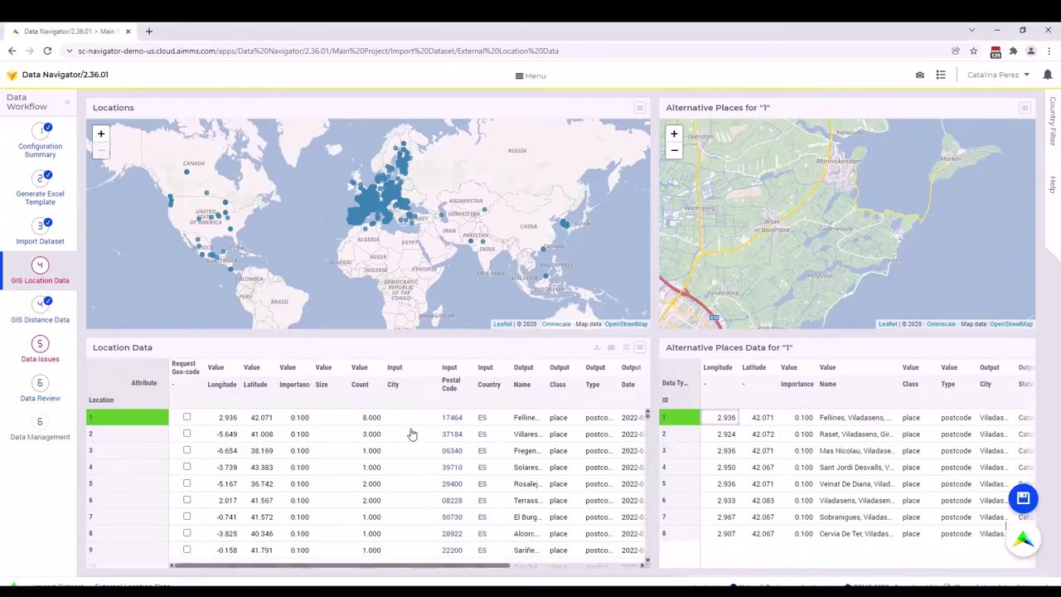
Inspect location 1138's Canada marker, showing one alternative place at -112.385, 58.337
click(189, 176)
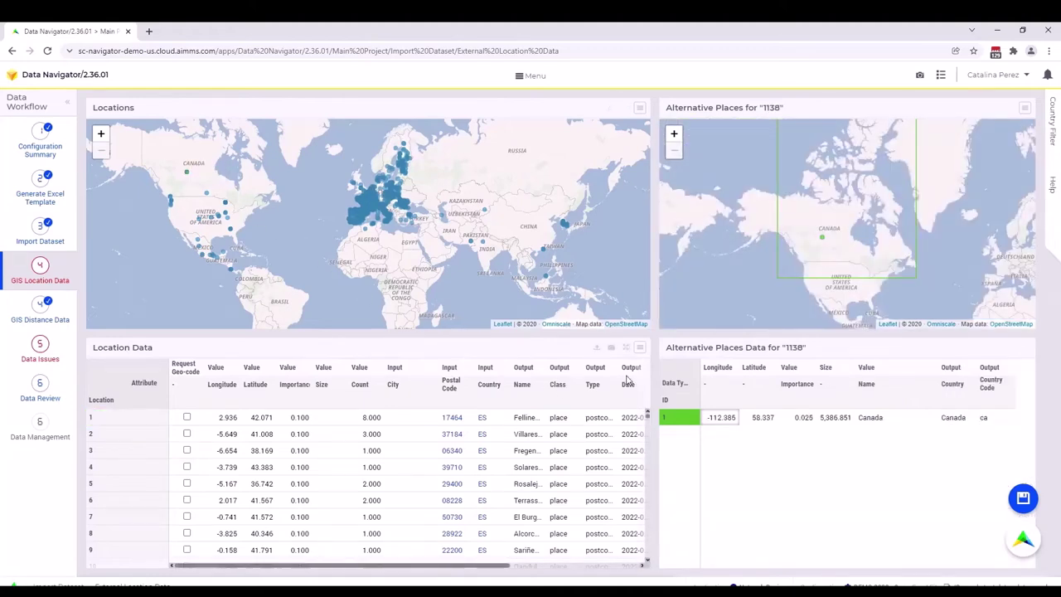
Show only location 1138 in Location Data, restore all locations, and bring up the Country Filter
click(643, 350)
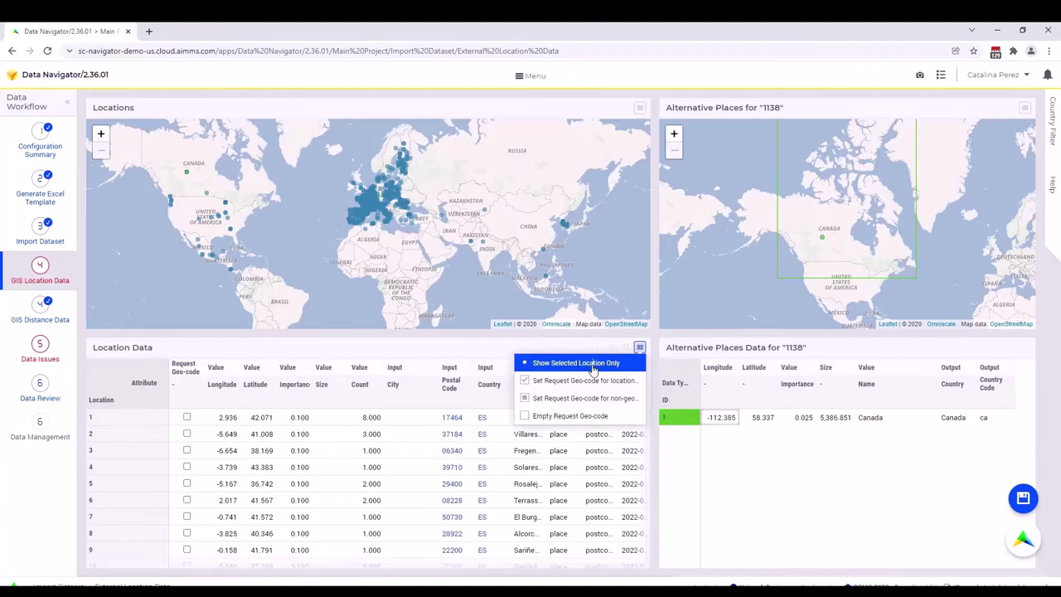
click(585, 361)
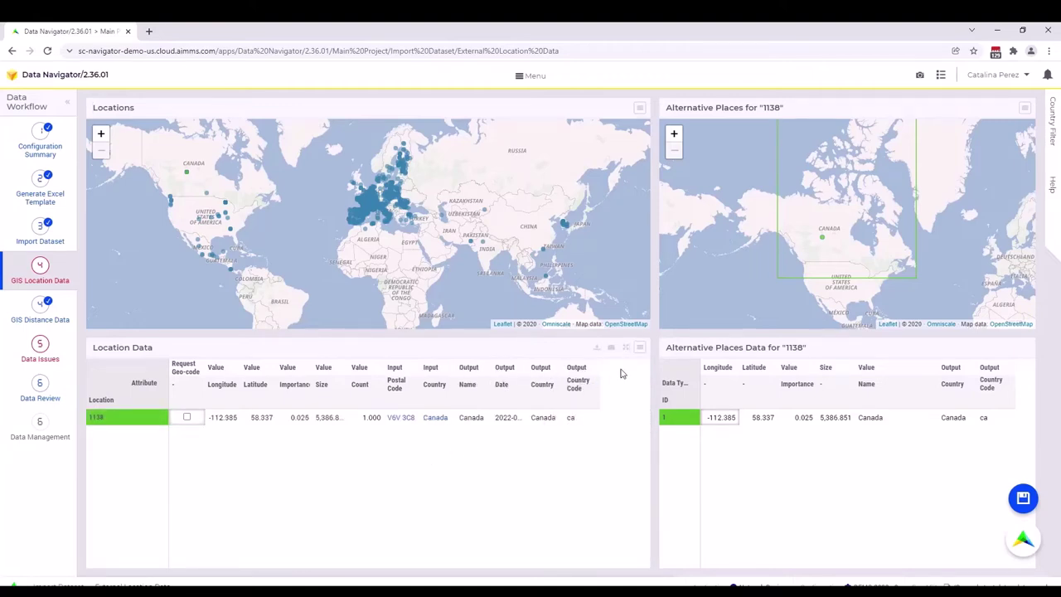
click(640, 348)
click(585, 362)
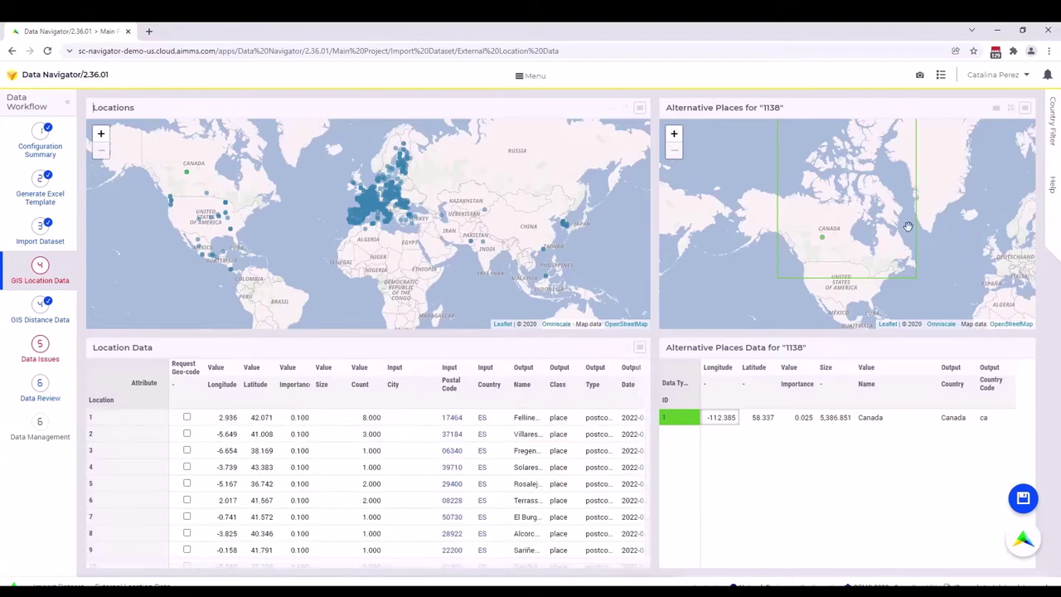
click(1053, 126)
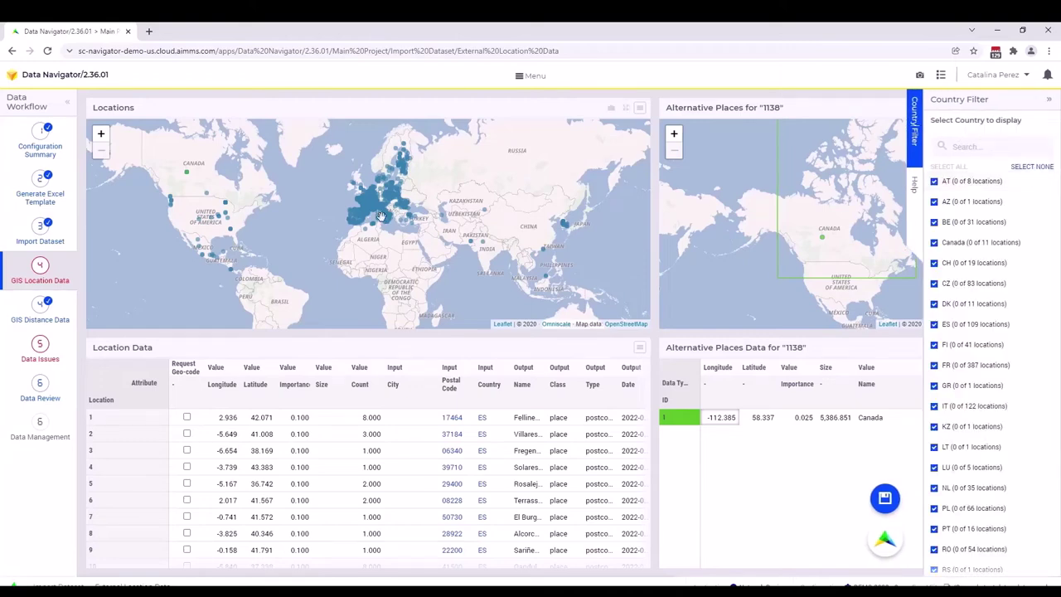
Zoom the map into Europe and filter the locations to CZ only
scroll(381, 216, up, 2)
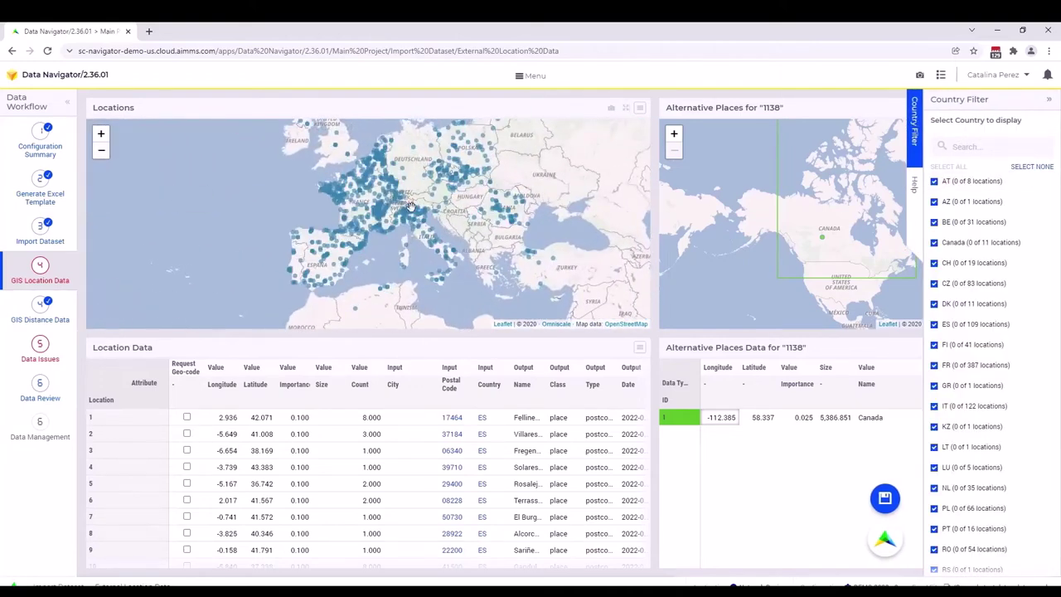
scroll(398, 217, up, 2)
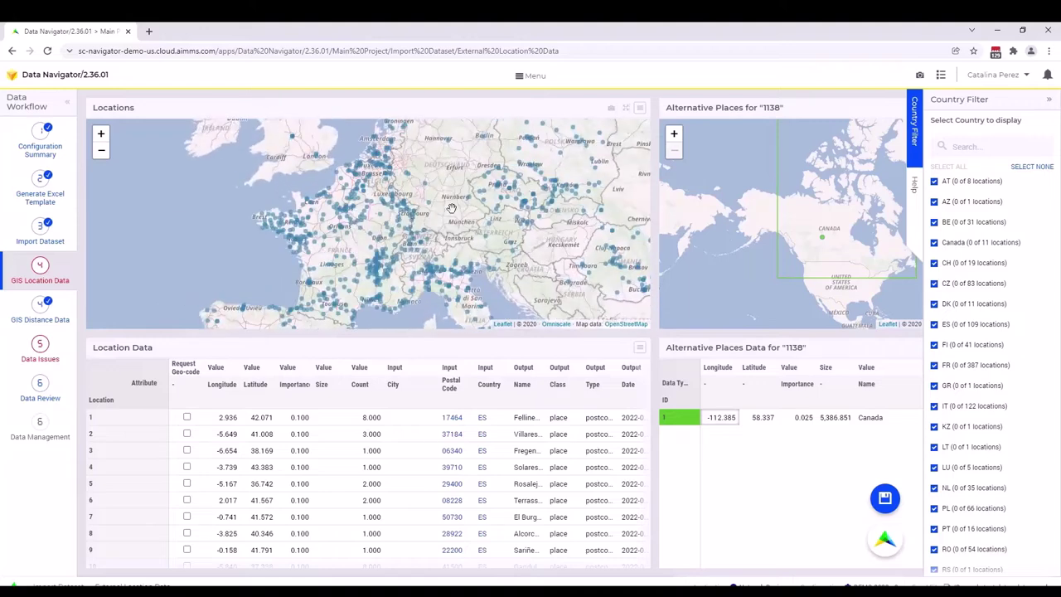
scroll(452, 207, down, 1)
scroll(479, 223, up, 1)
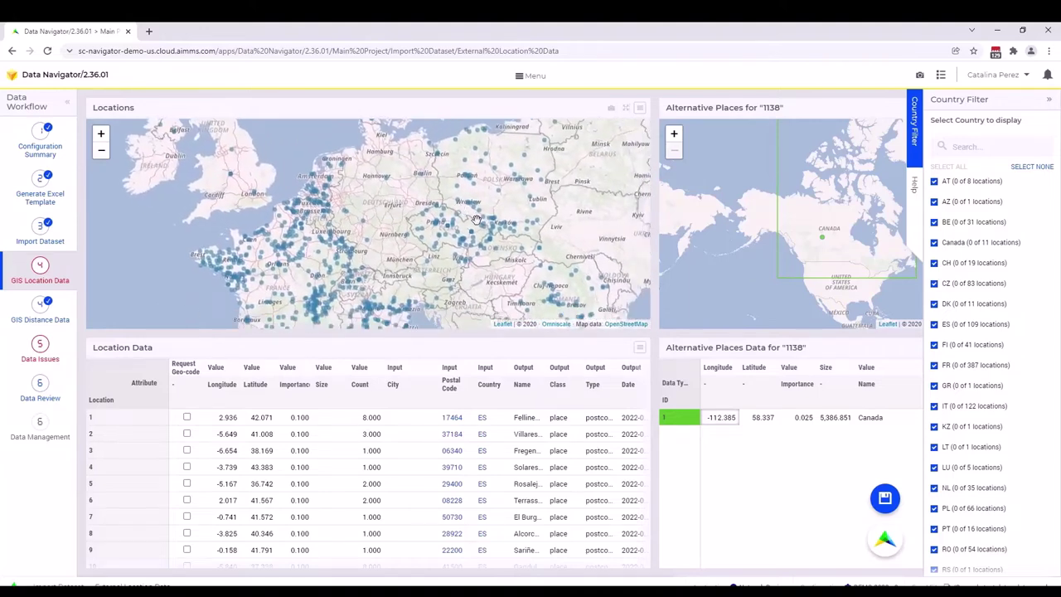
scroll(476, 219, up, 1)
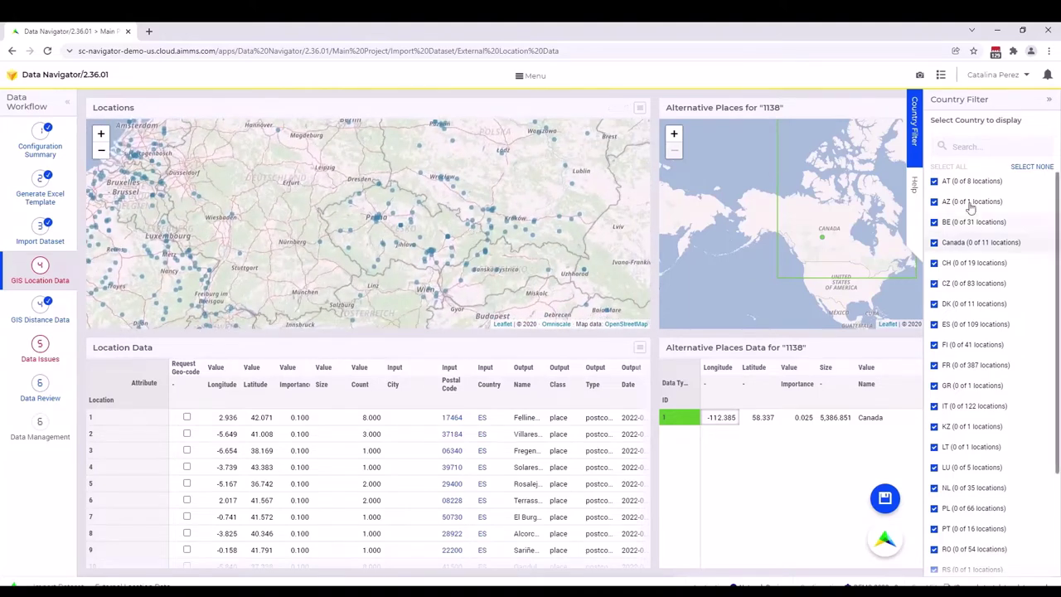
click(1028, 169)
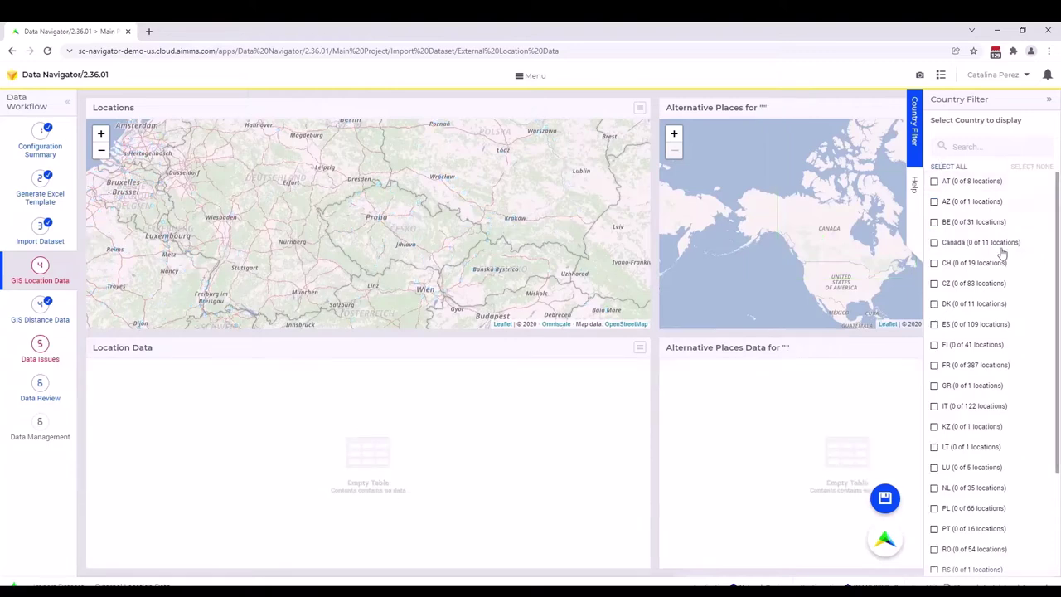
click(936, 283)
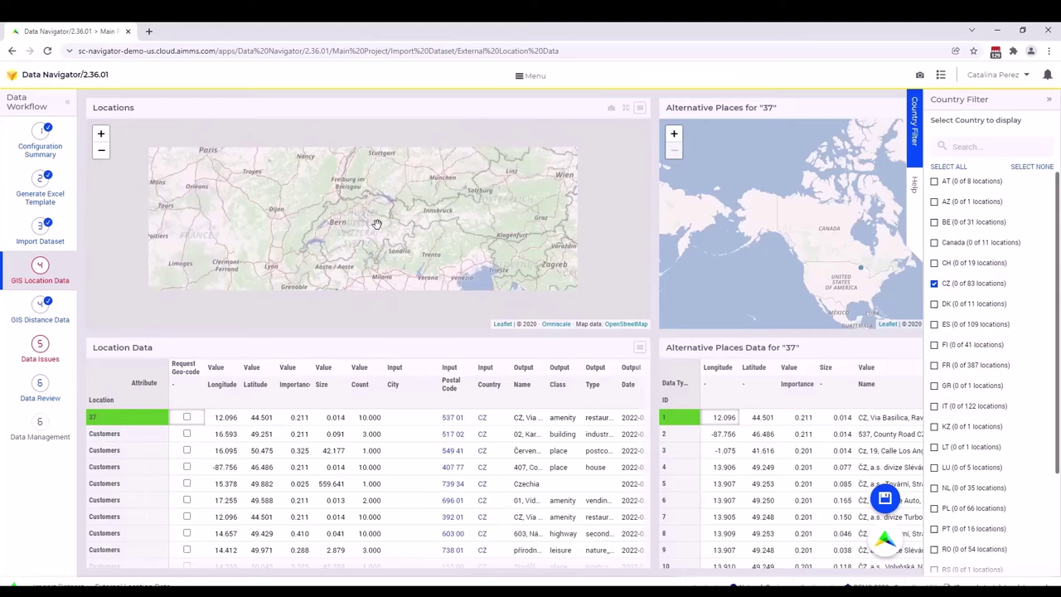
Pan to the outlying marker and list alternative places for misplaced location 704
scroll(368, 225, down, 1)
scroll(445, 221, down, 2)
scroll(464, 203, up, 1)
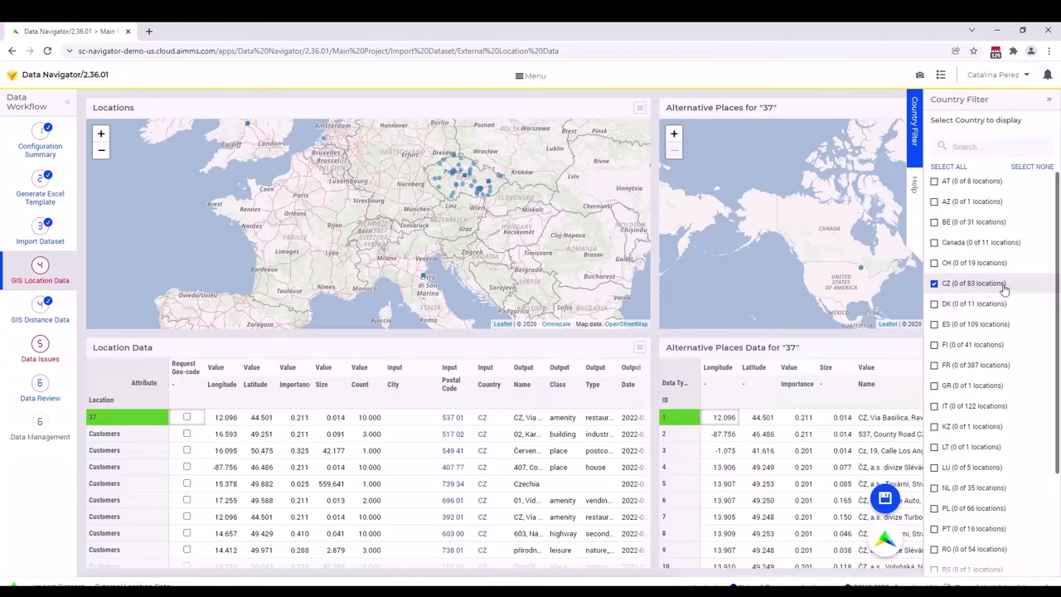
drag(533, 228, 527, 247)
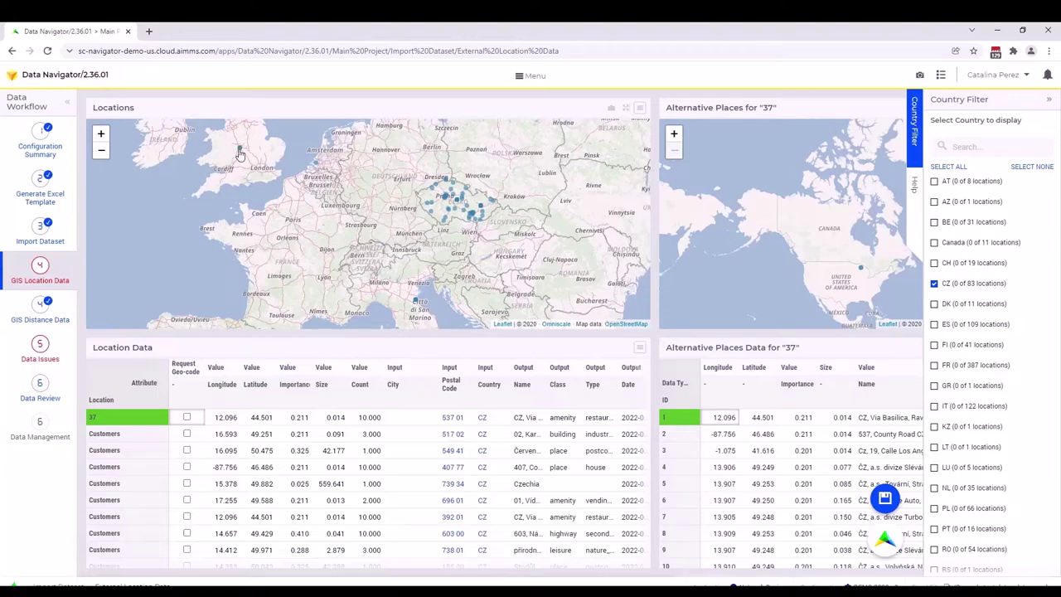
mouse_move(239, 153)
mouse_move(316, 168)
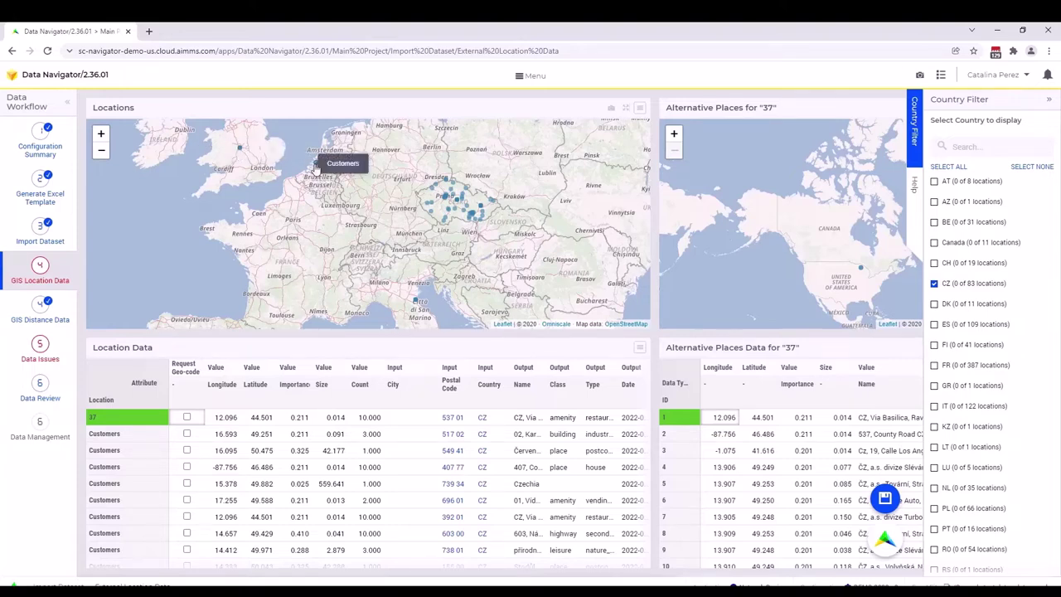
click(416, 302)
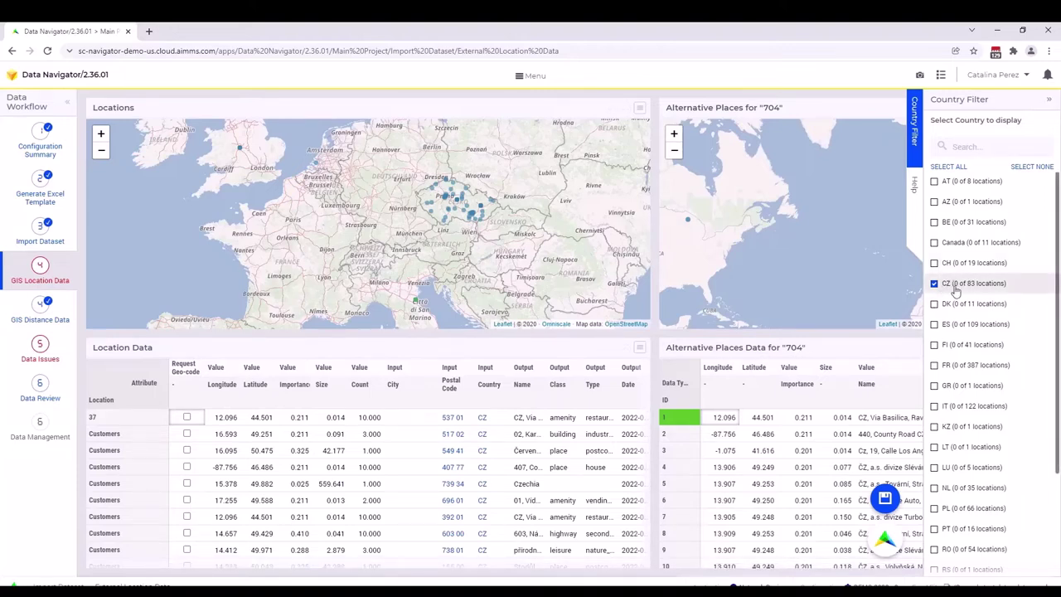
Close the country filter, enlarge Location Data, and add a filter rule on country code
click(1050, 102)
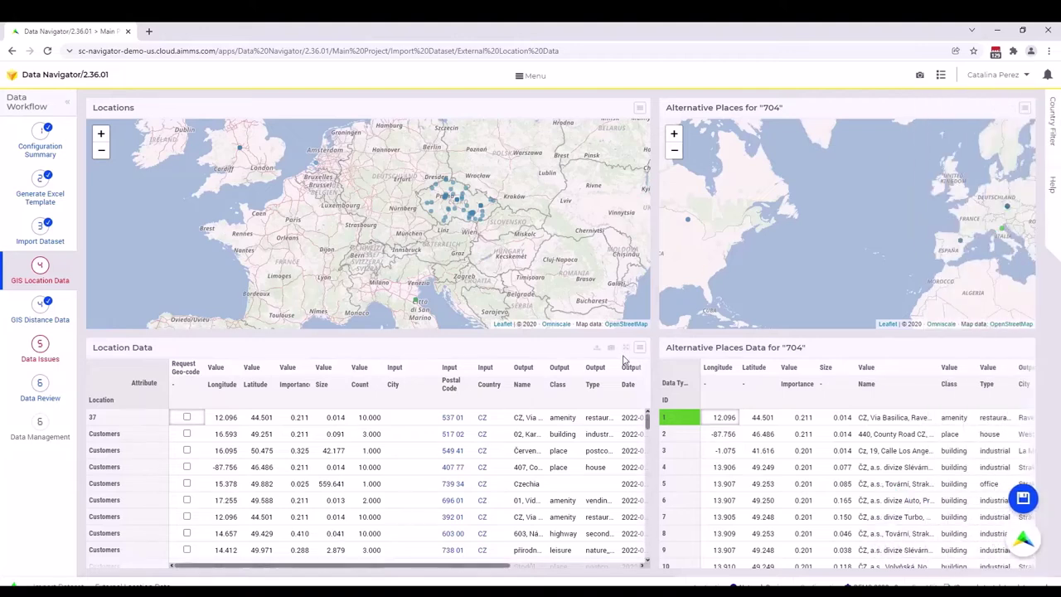
click(627, 352)
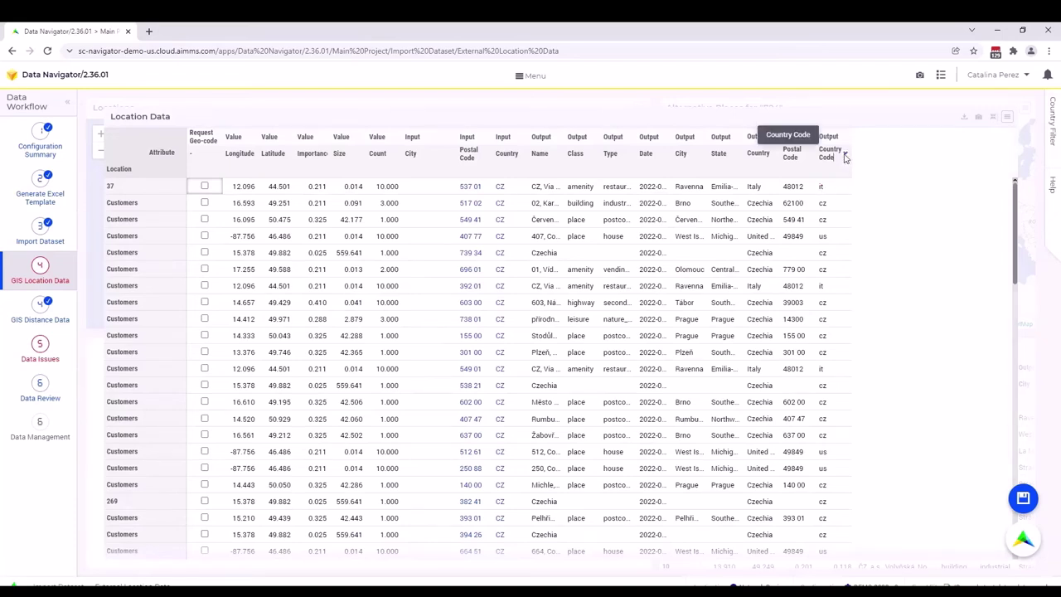
click(845, 152)
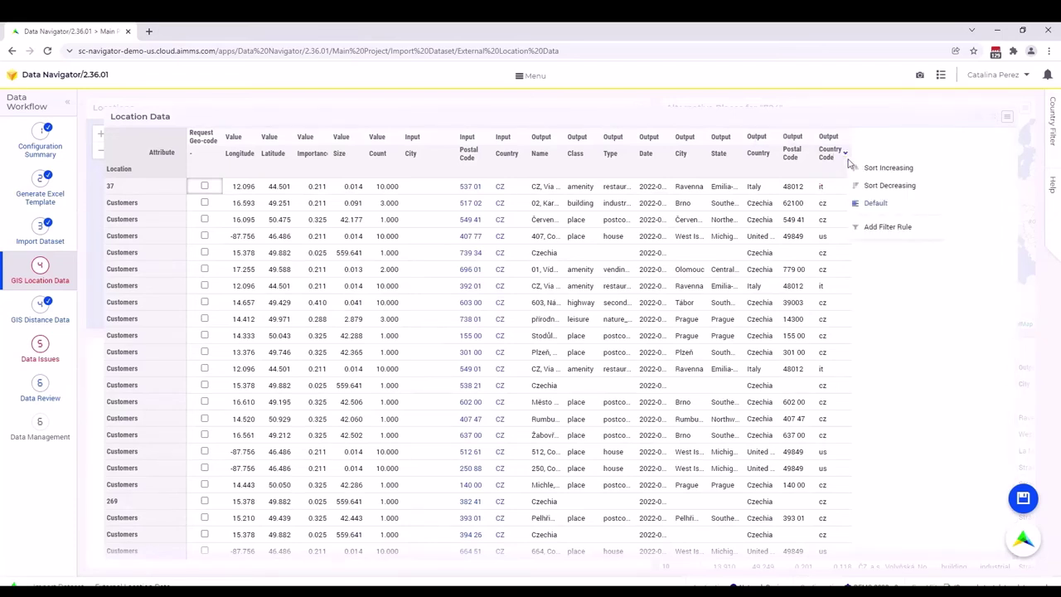
click(889, 229)
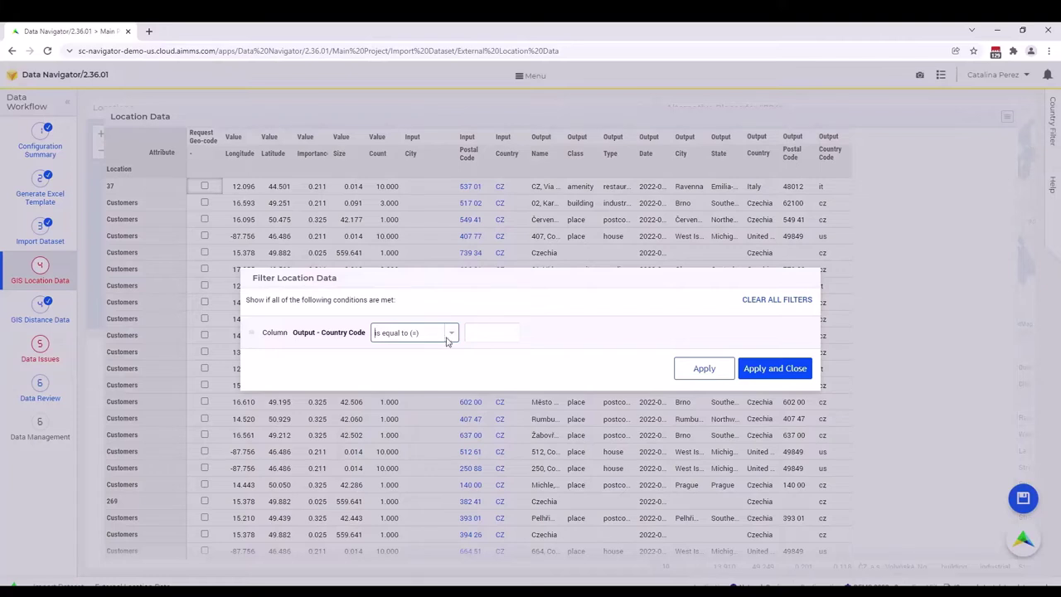
Set the rule to Output Country Code 'is not' CZ and apply it
click(450, 336)
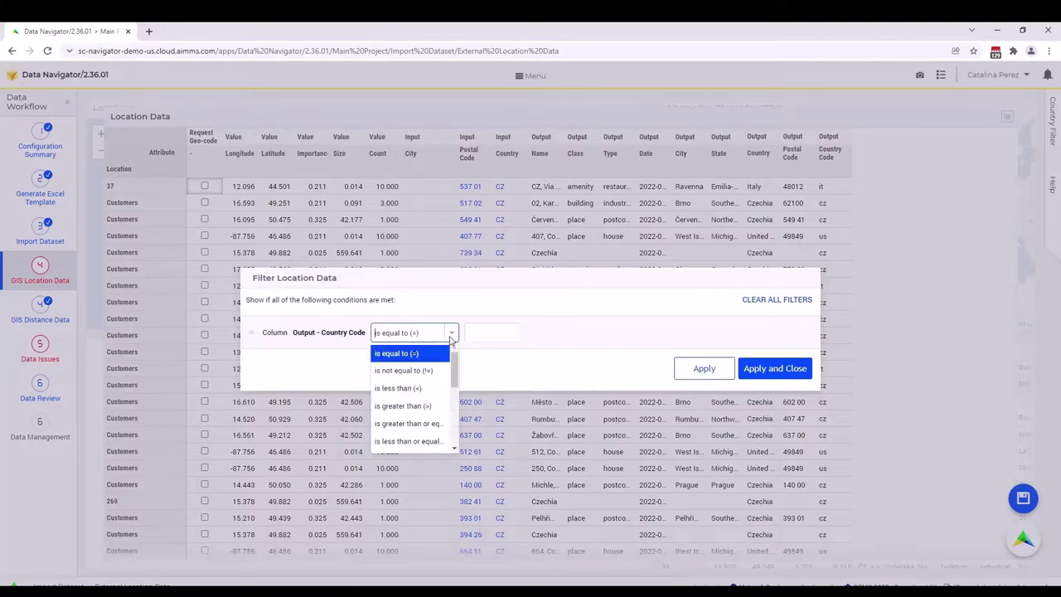
click(430, 373)
click(451, 332)
scroll(444, 357, down, 3)
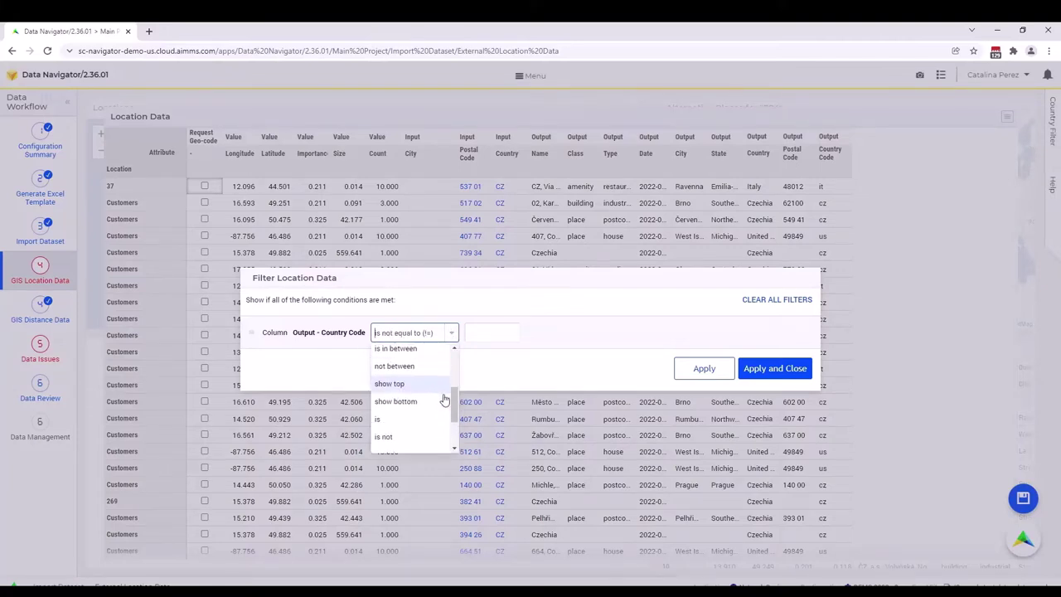
click(425, 439)
click(485, 332)
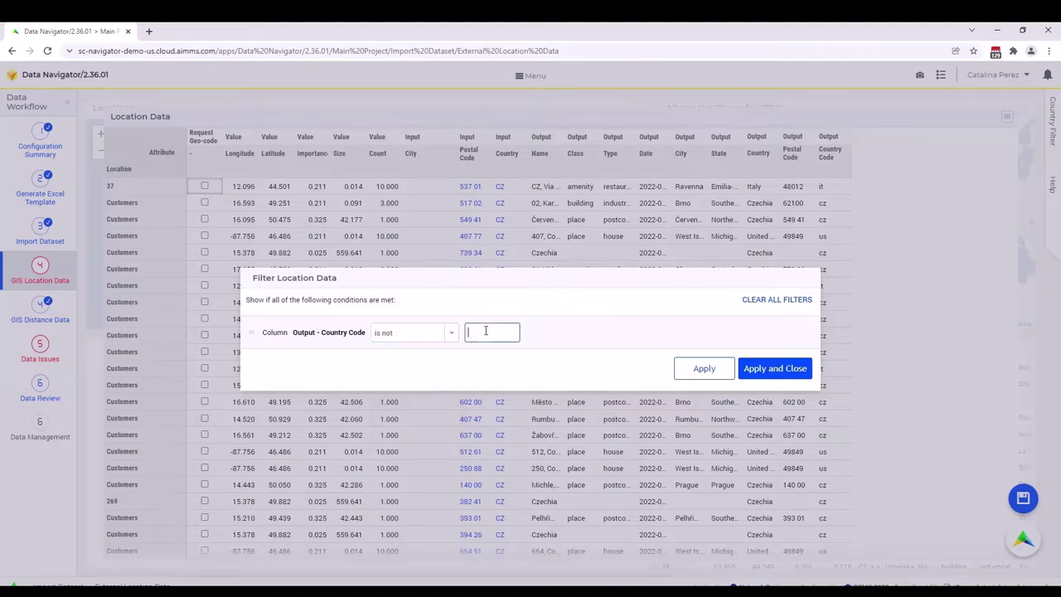
text(cz)
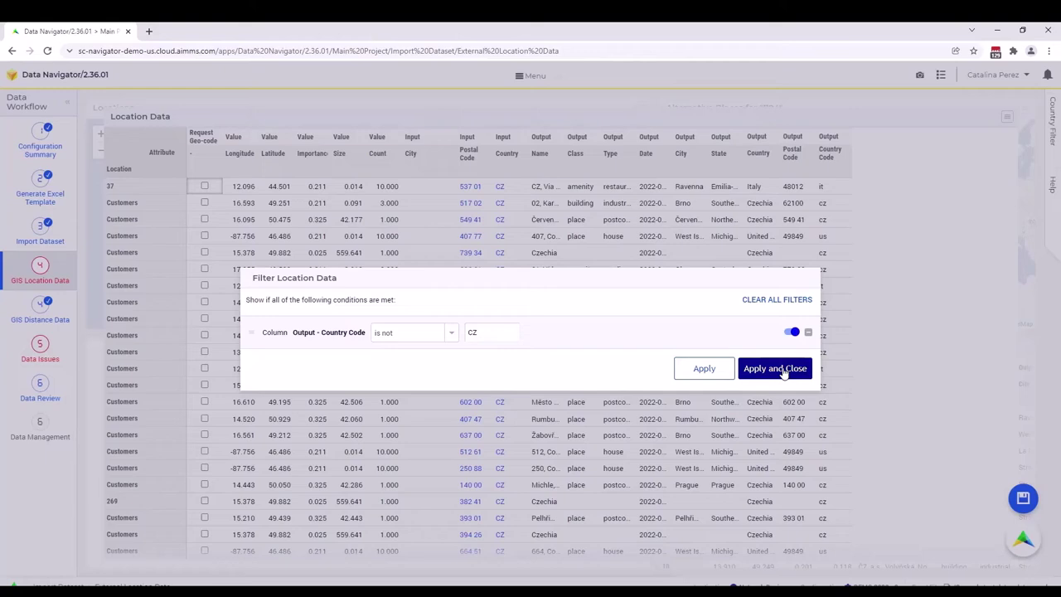
click(774, 367)
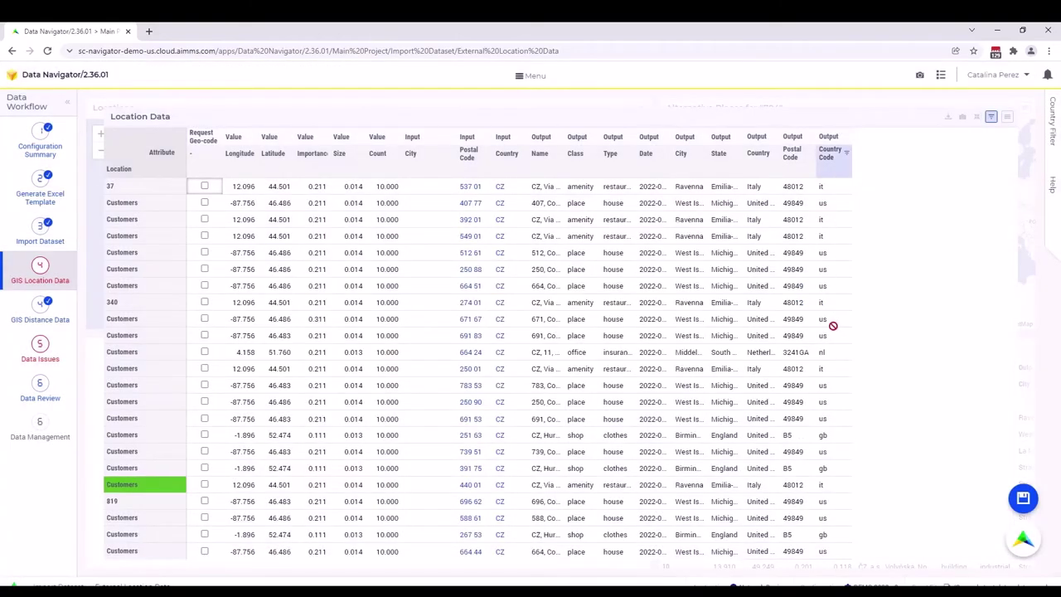
scroll(835, 365, down, 1)
scroll(841, 390, up, 1)
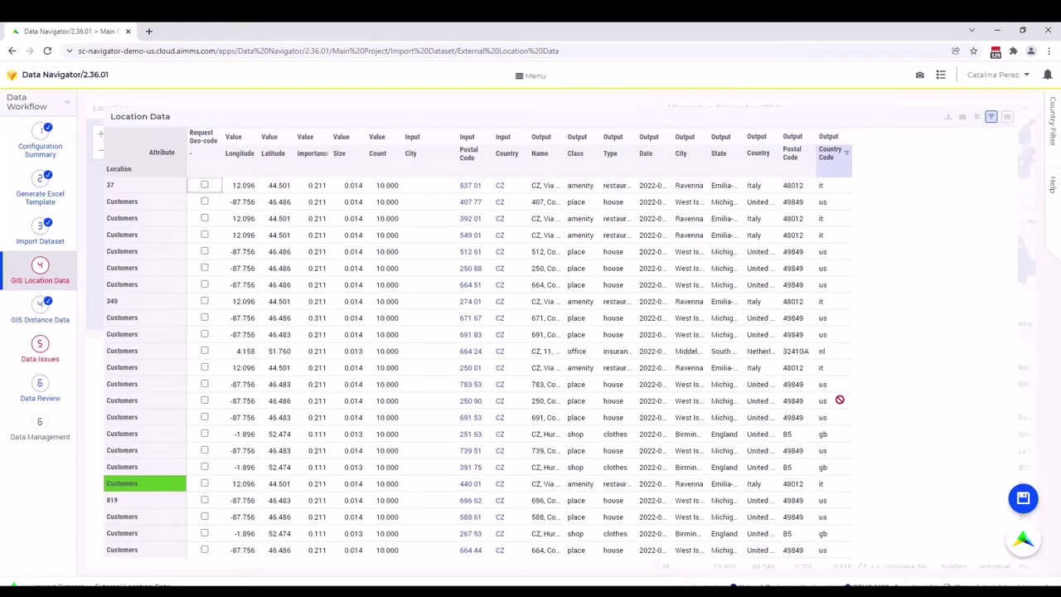
Restore the maps beside the table and zoom location 37's alternative places into Europe
click(977, 116)
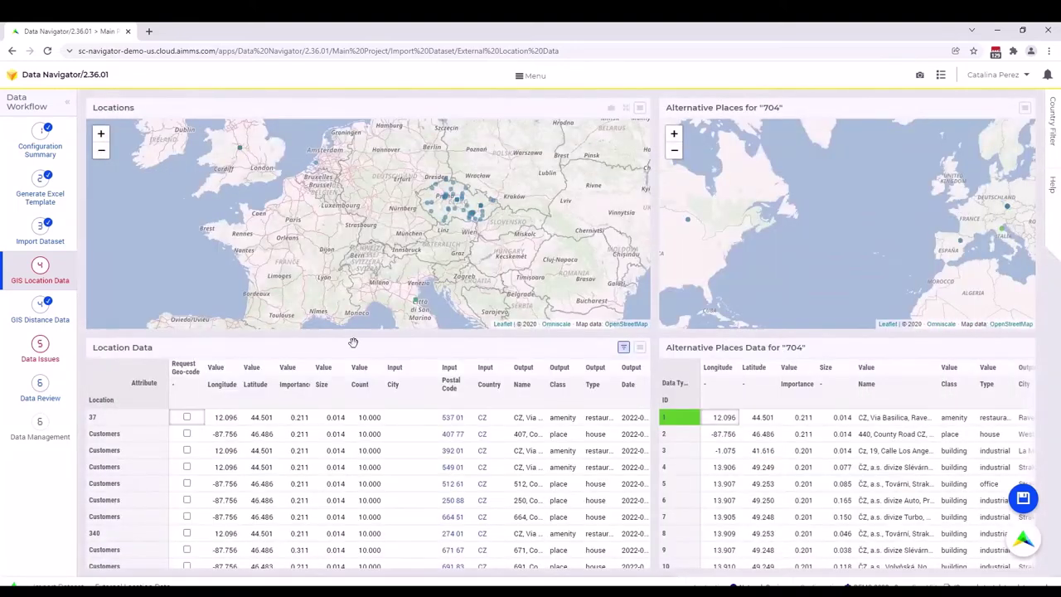
click(220, 417)
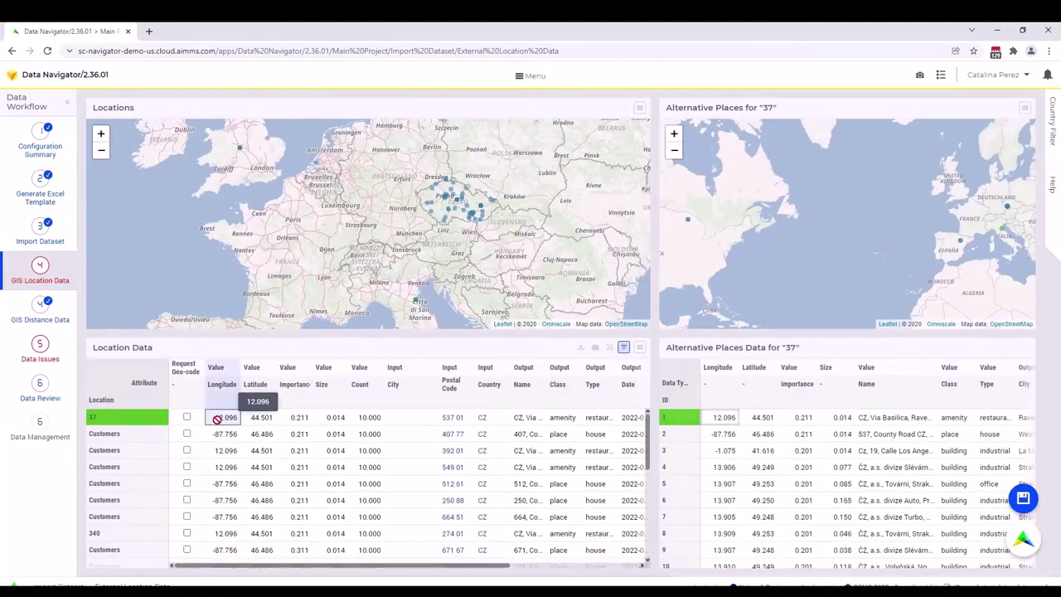
drag(348, 247, 297, 253)
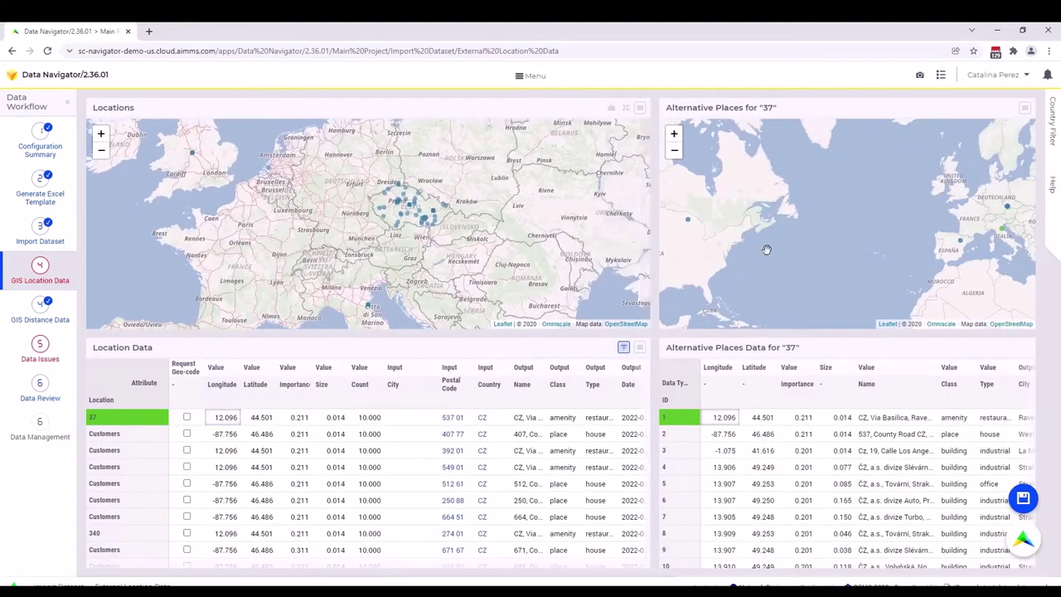
scroll(781, 239, up, 1)
drag(831, 226, 783, 274)
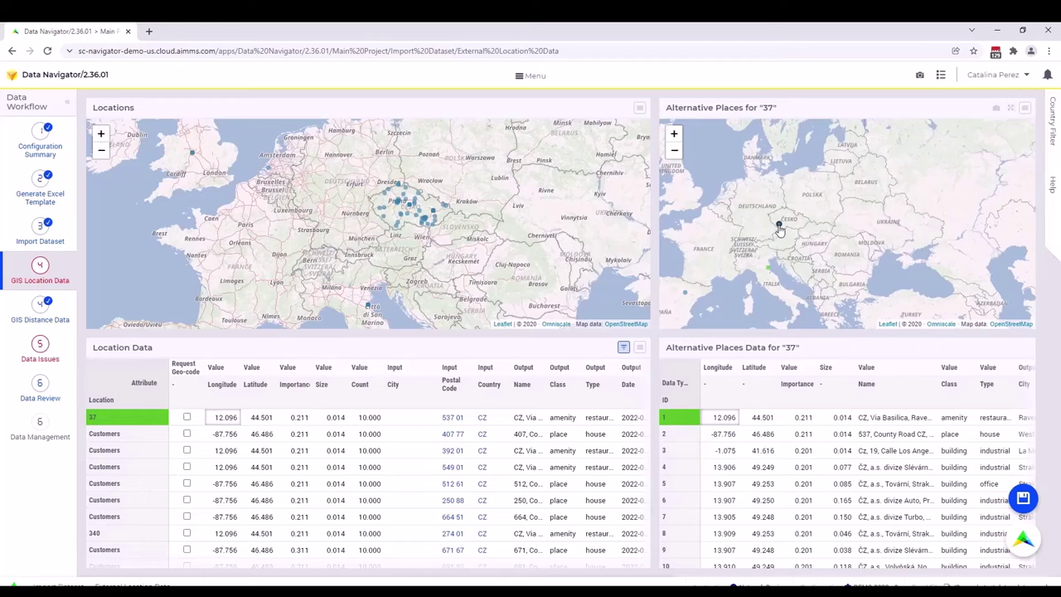
scroll(721, 554, down, 1)
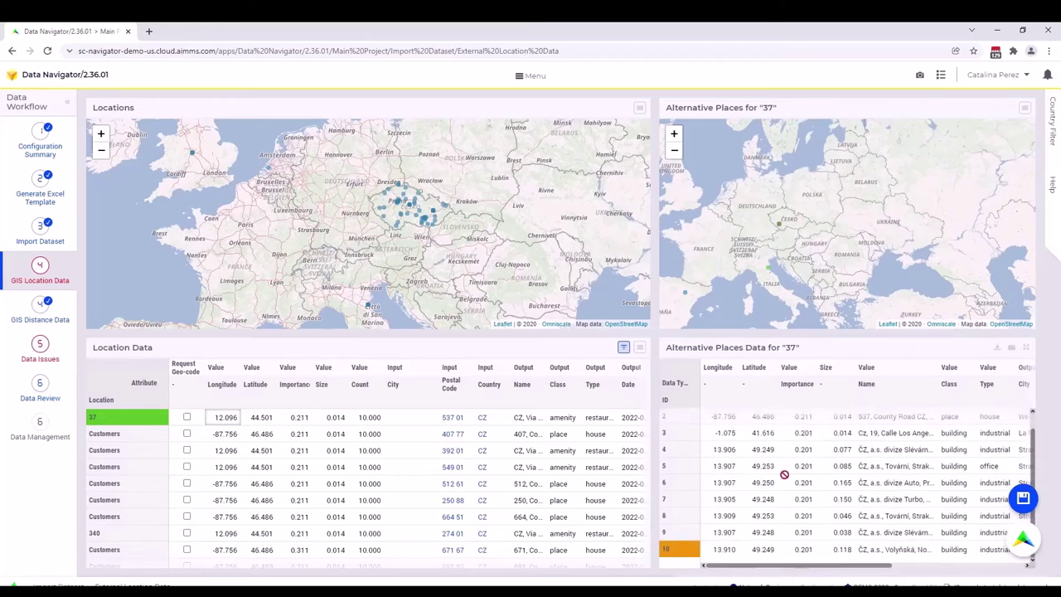
Replace location 37 with Czech alternative place 10 (13.910, 49.249), then select location 110
right_click(721, 552)
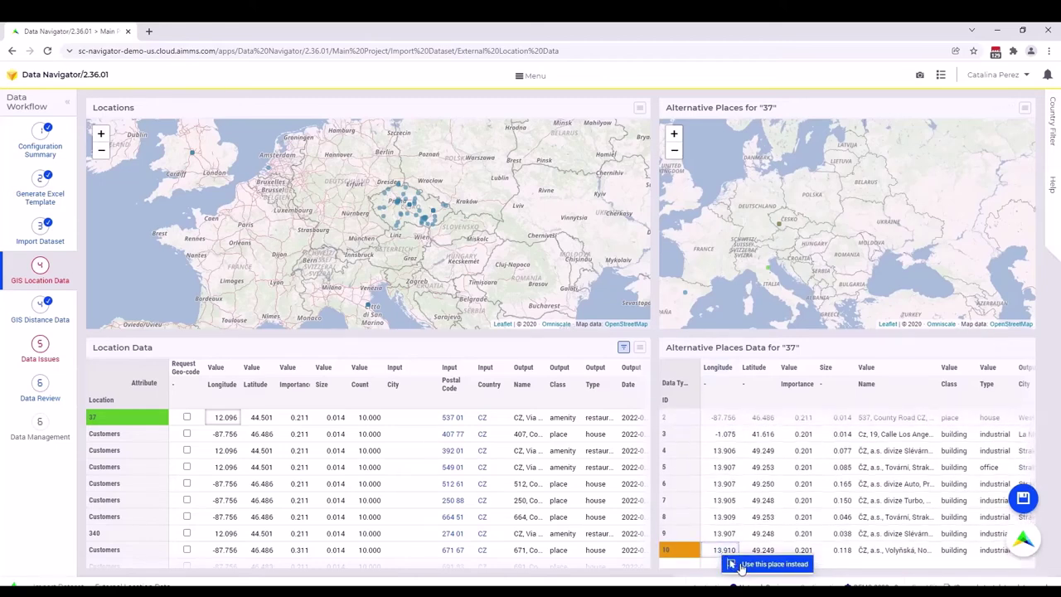
click(742, 566)
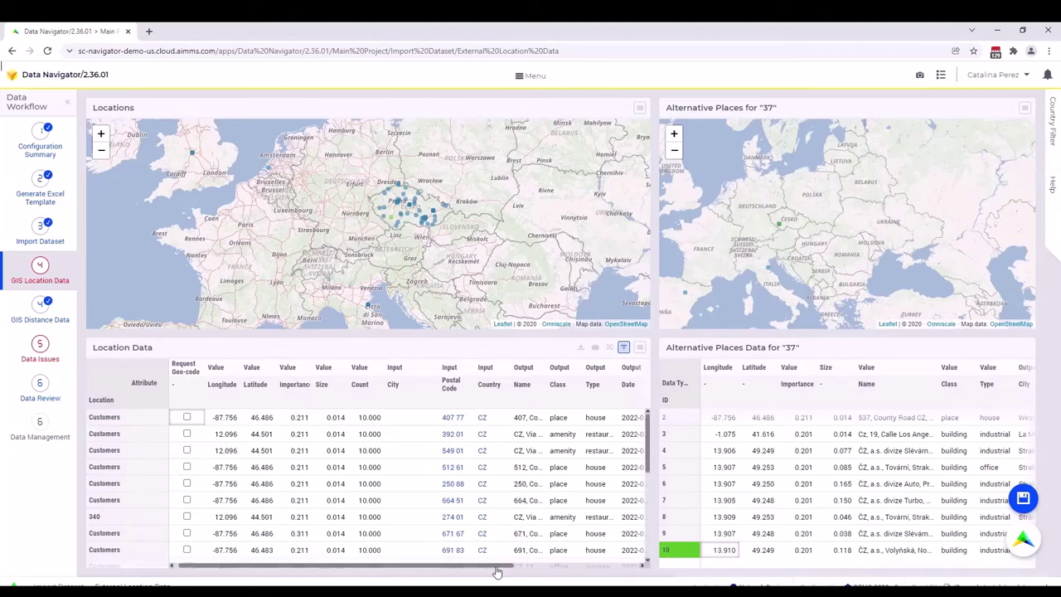
drag(498, 572, 627, 572)
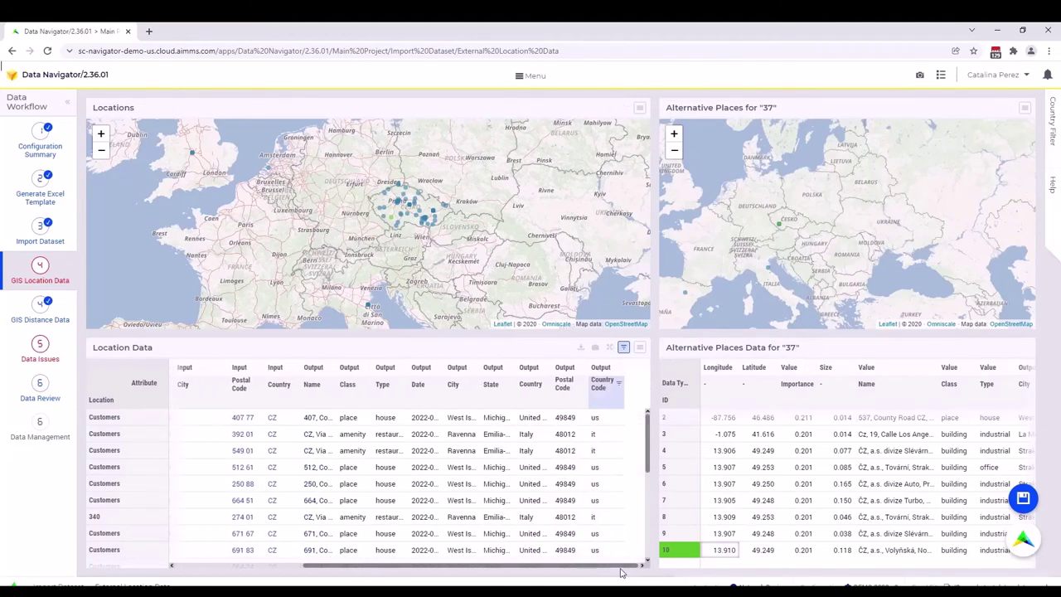
click(528, 417)
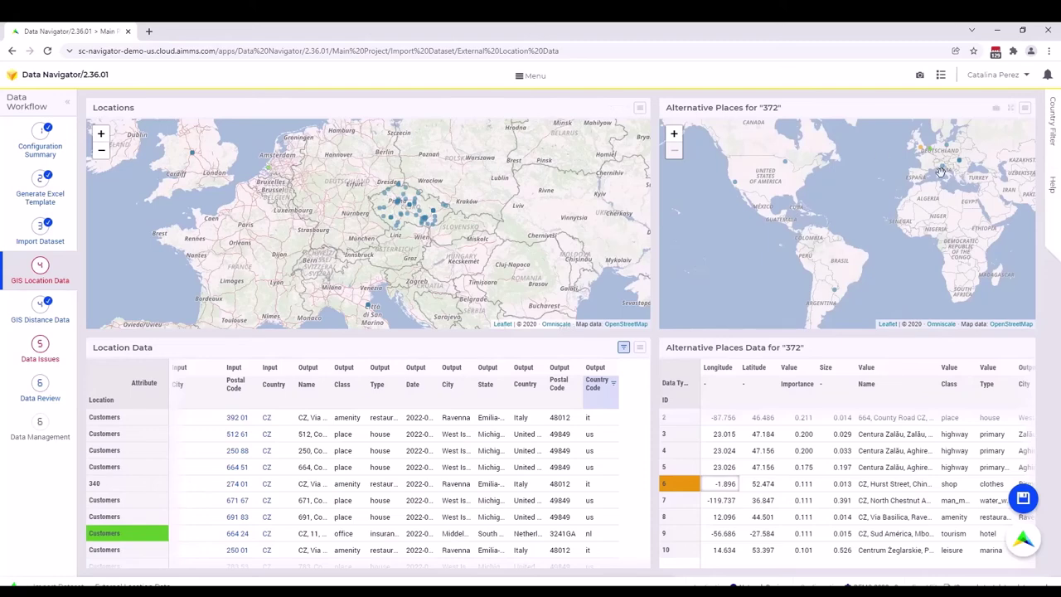
Review the Netherlands-placed row with postal code 664 24, then save the location data
scroll(944, 169, up, 5)
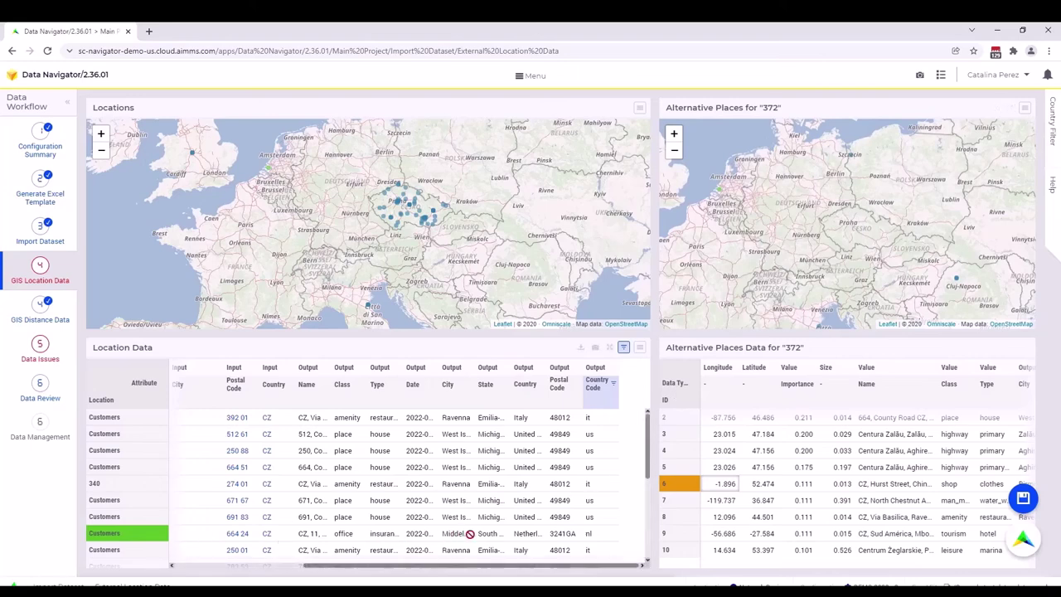
drag(588, 534, 587, 535)
click(251, 568)
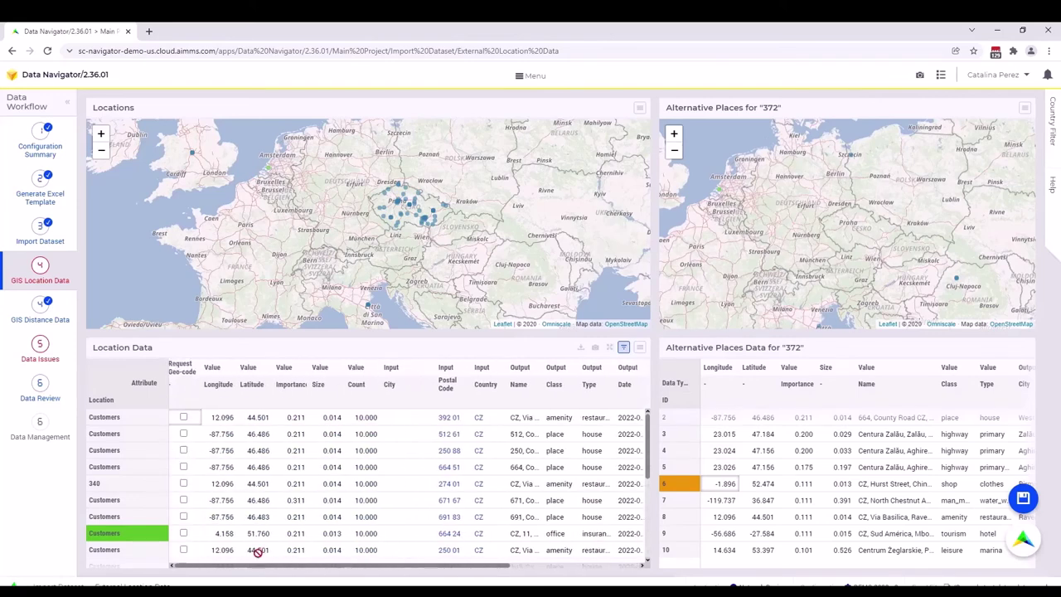
drag(454, 533, 422, 518)
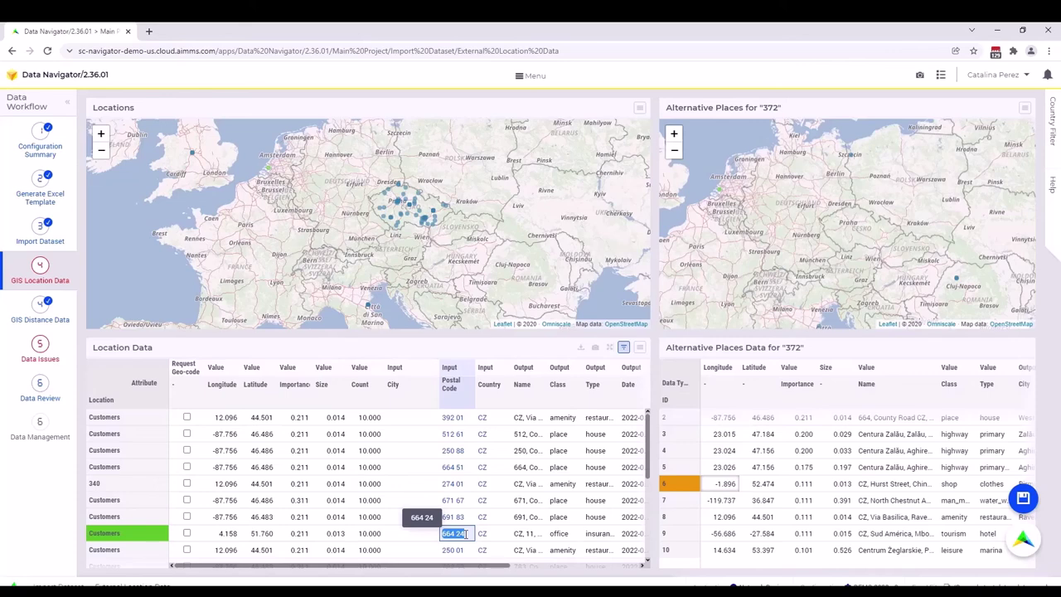
drag(467, 534, 467, 534)
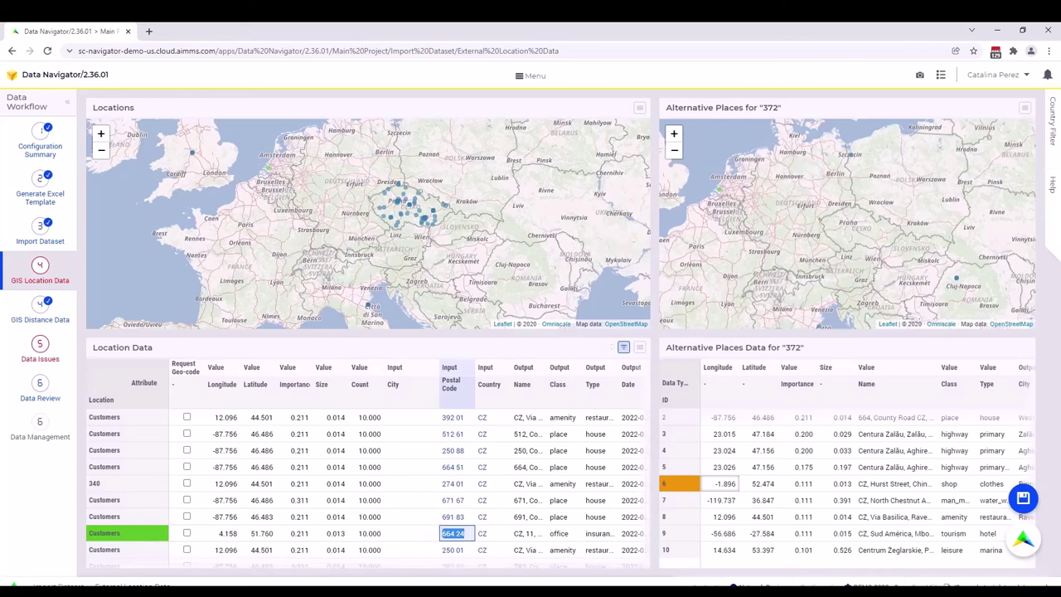
click(551, 533)
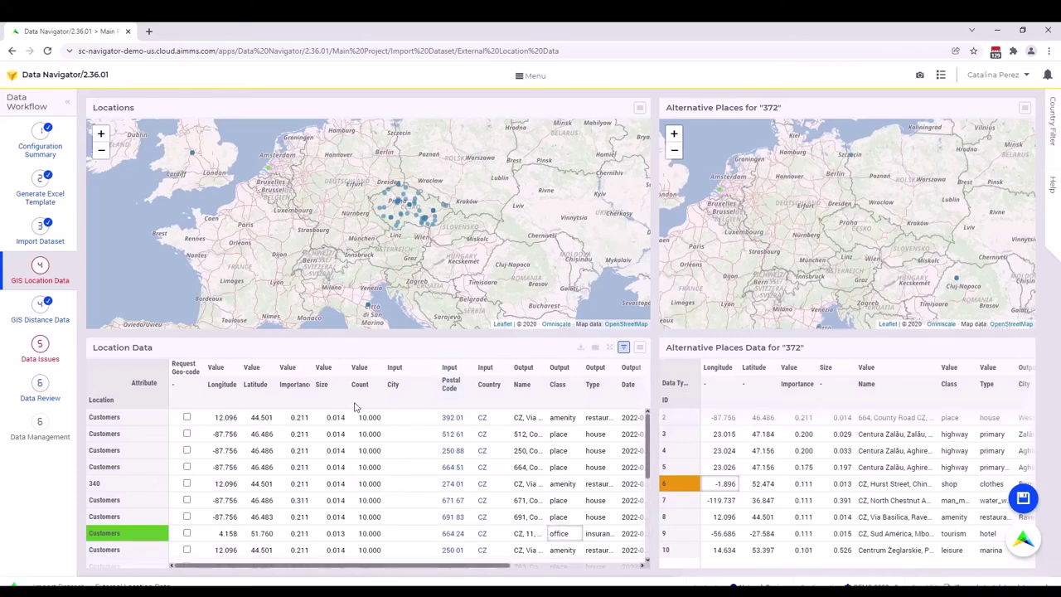
click(1025, 498)
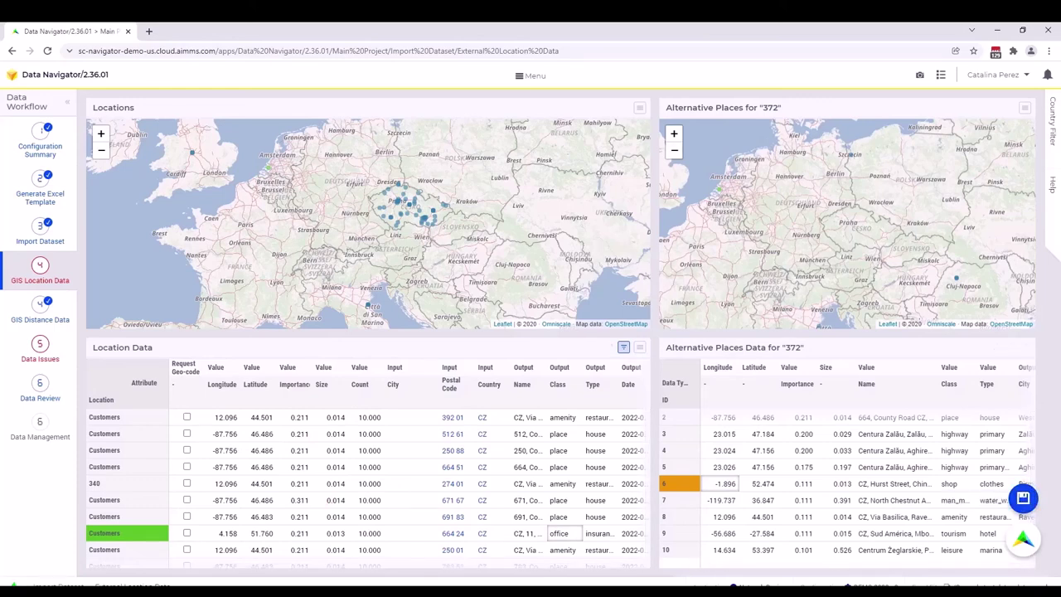